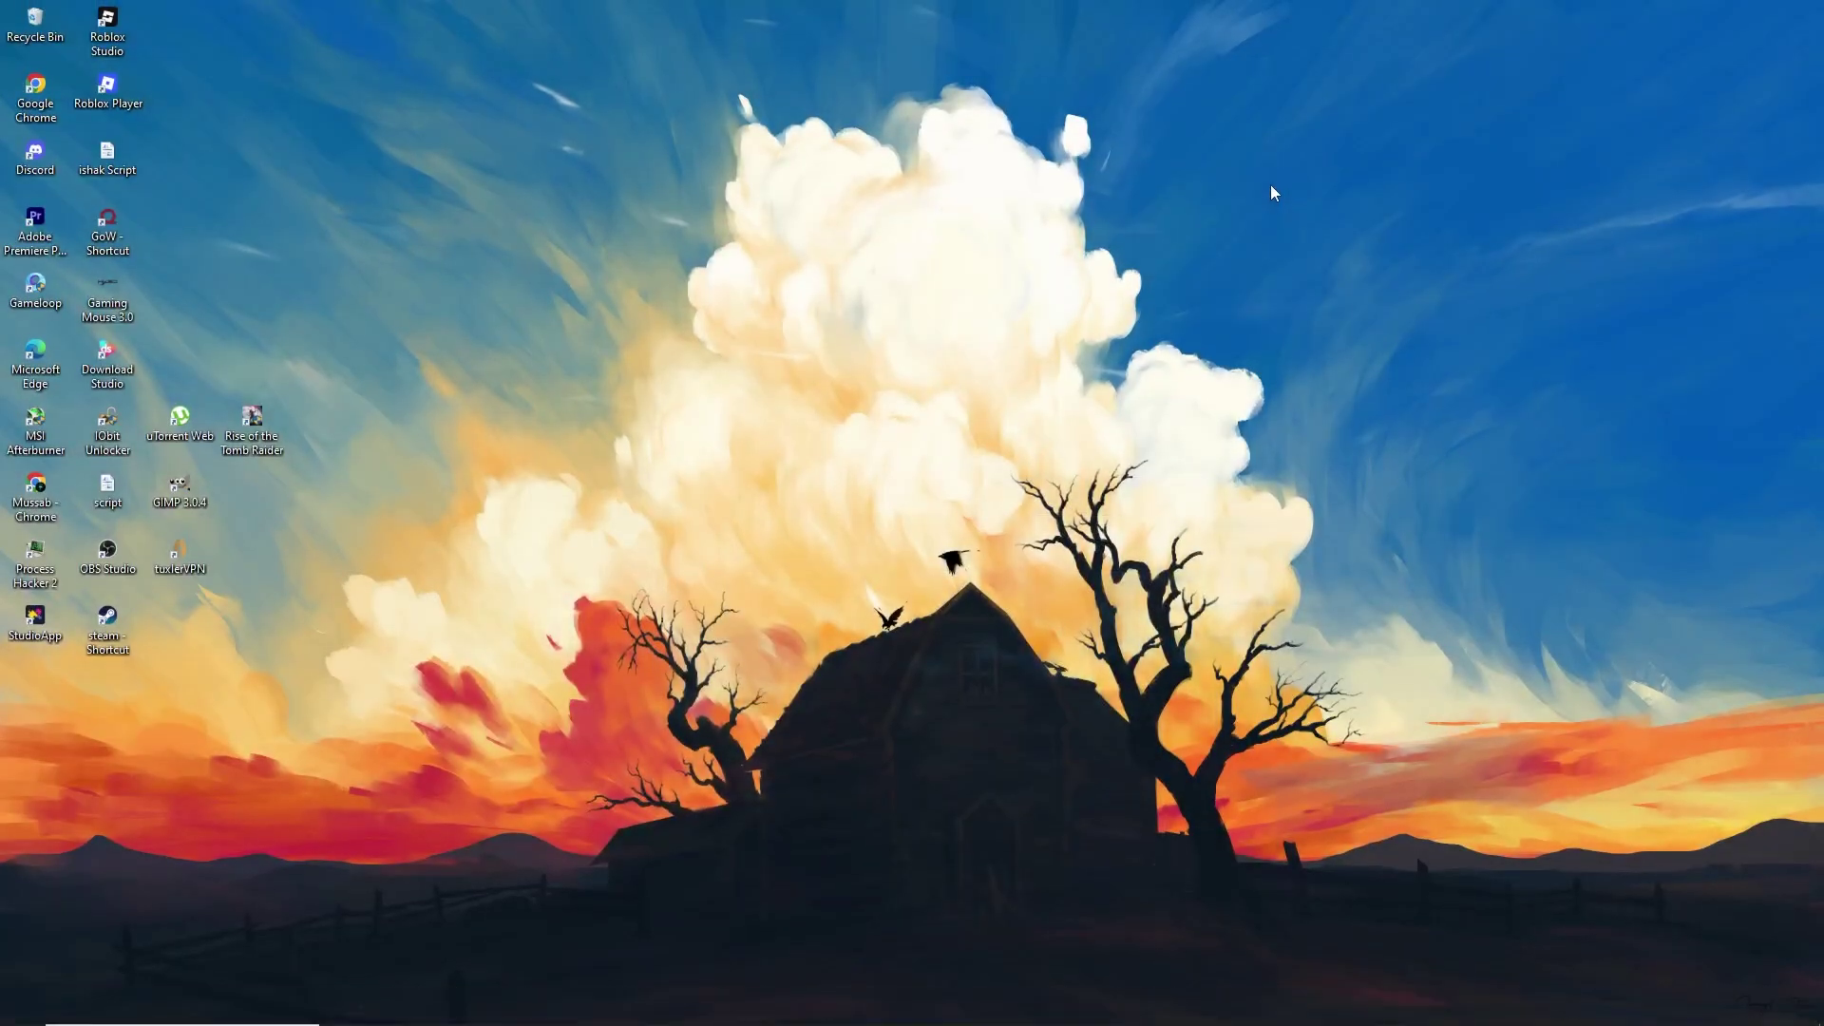
Bring up the Run dialog and clear its prefilled Open entry for %localappdata%.
{"action": "key", "text": "super+r"}
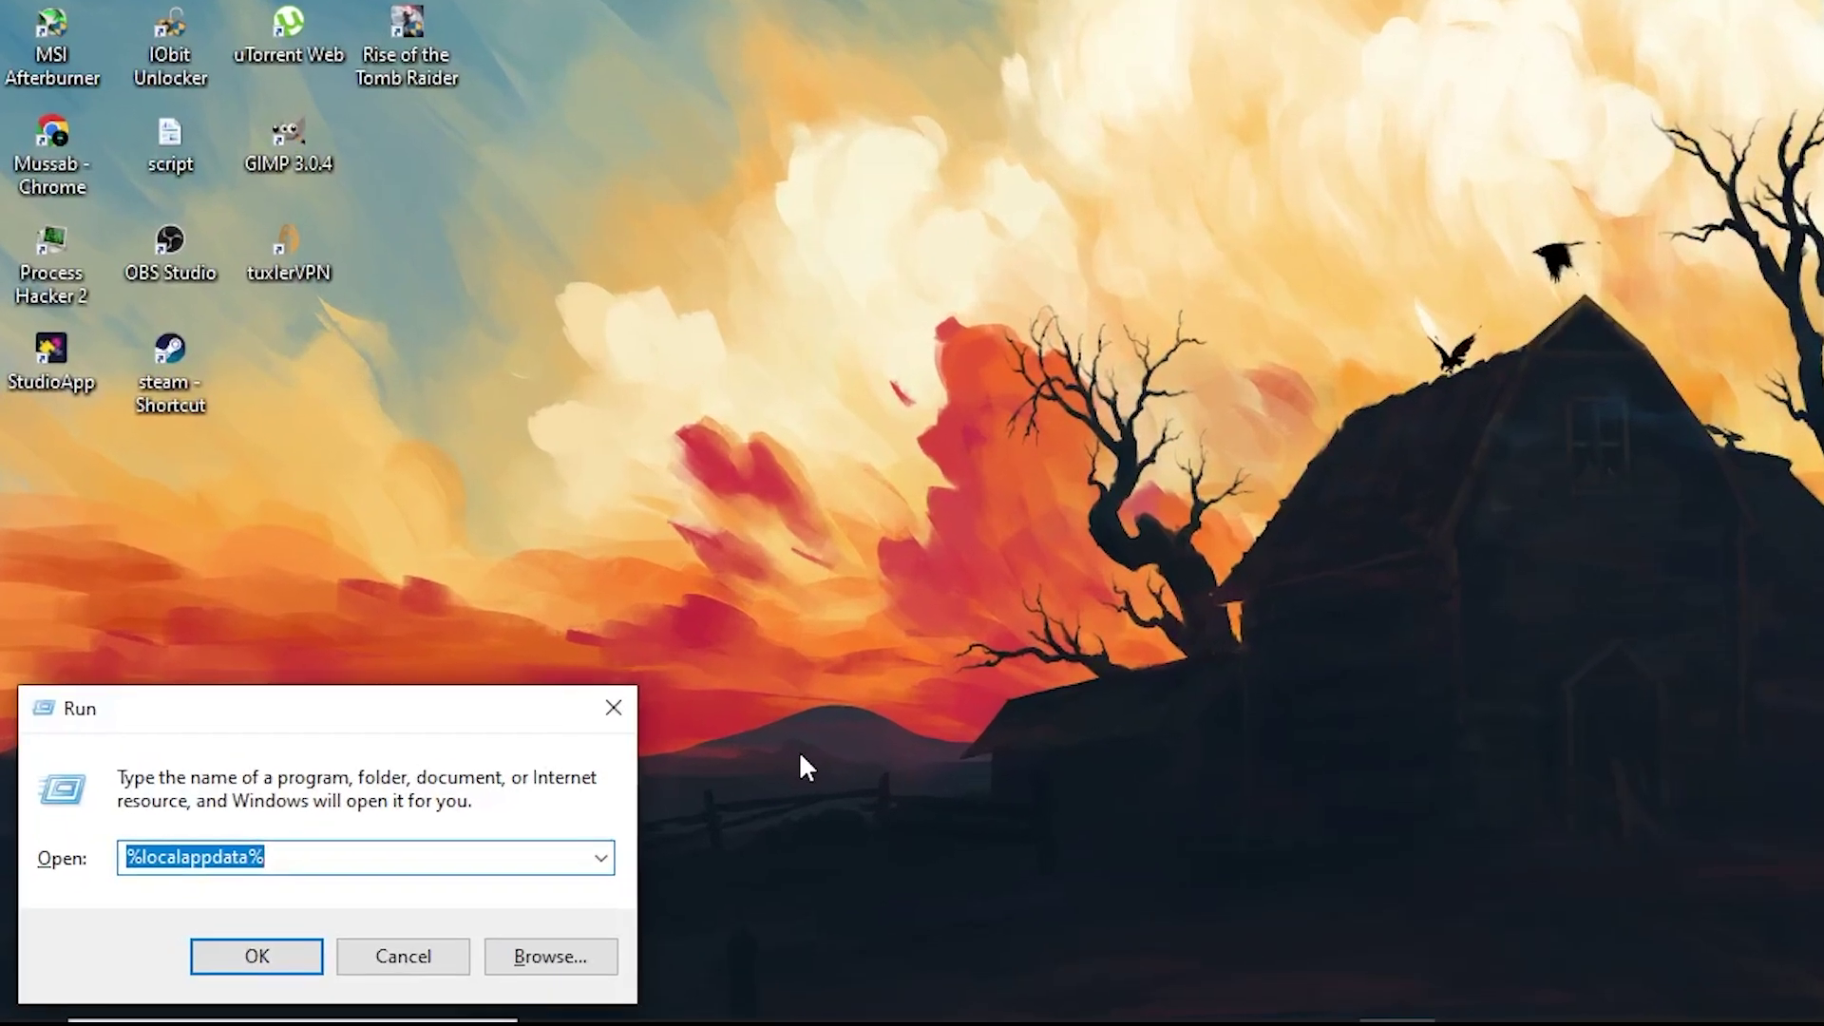
{"action": "key", "text": "BackSpace"}
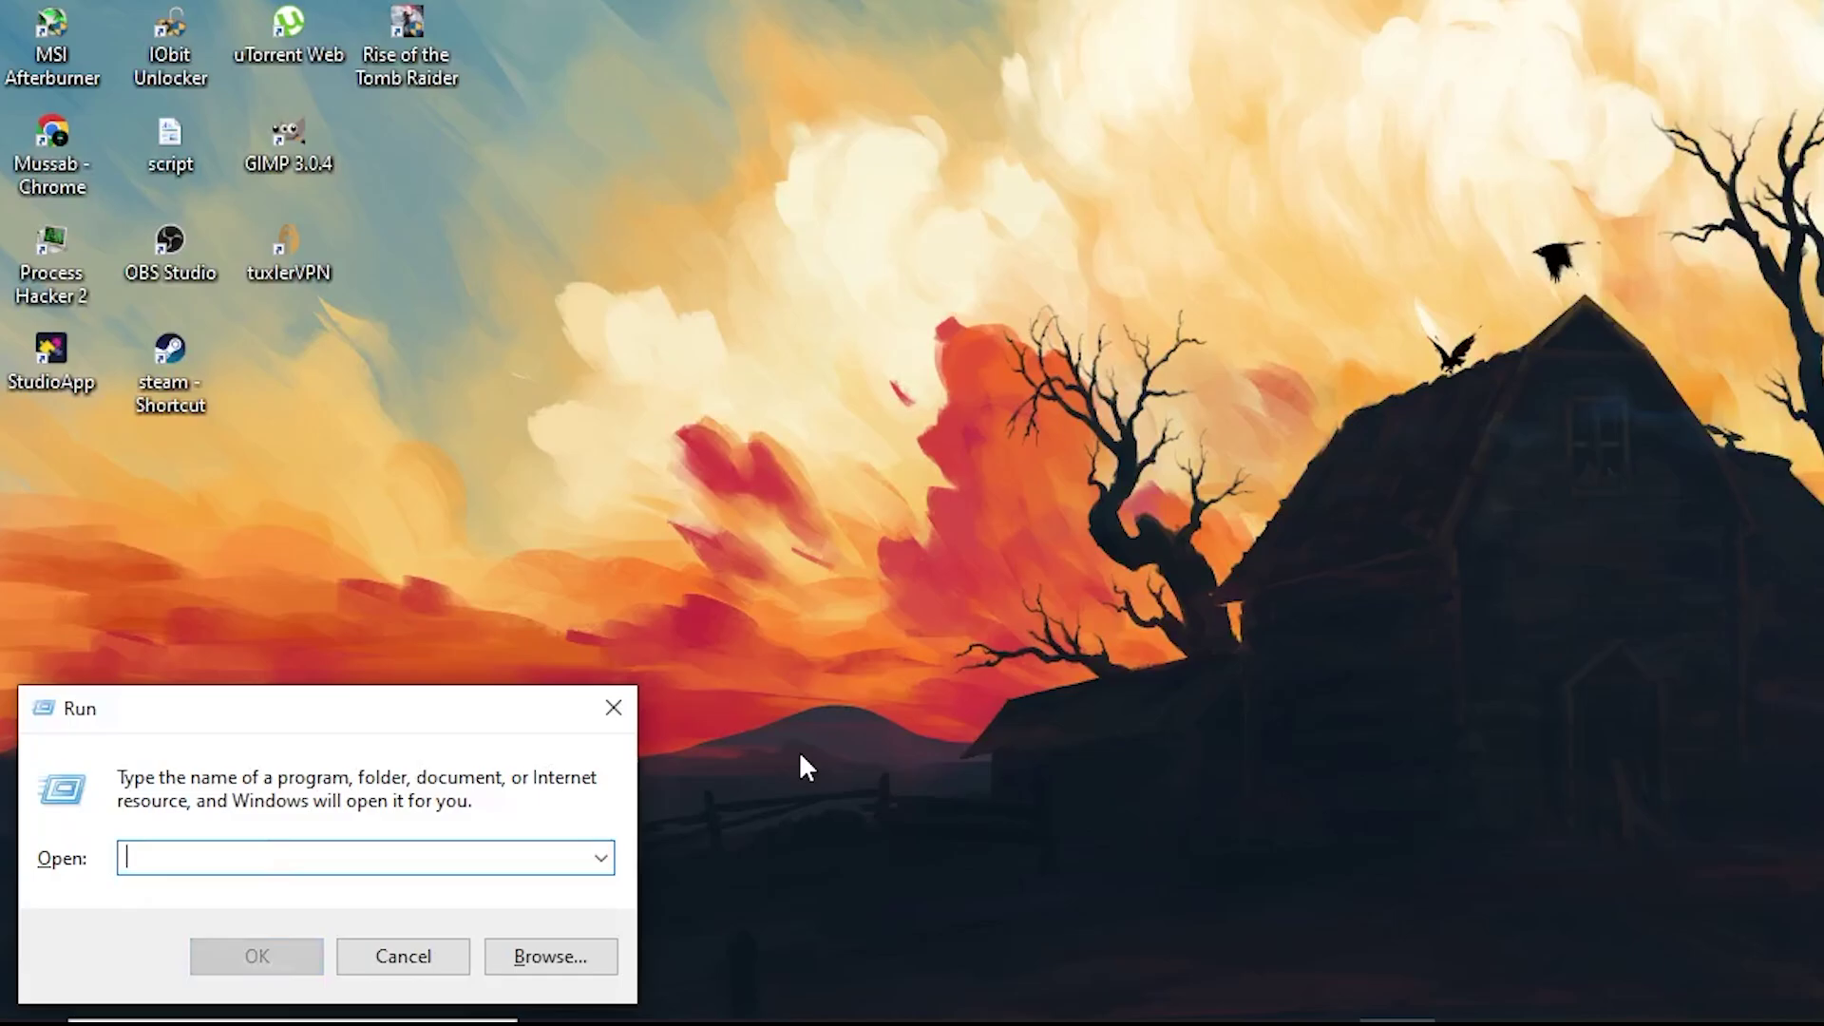
{"action": "type", "text": "%localappdata"}
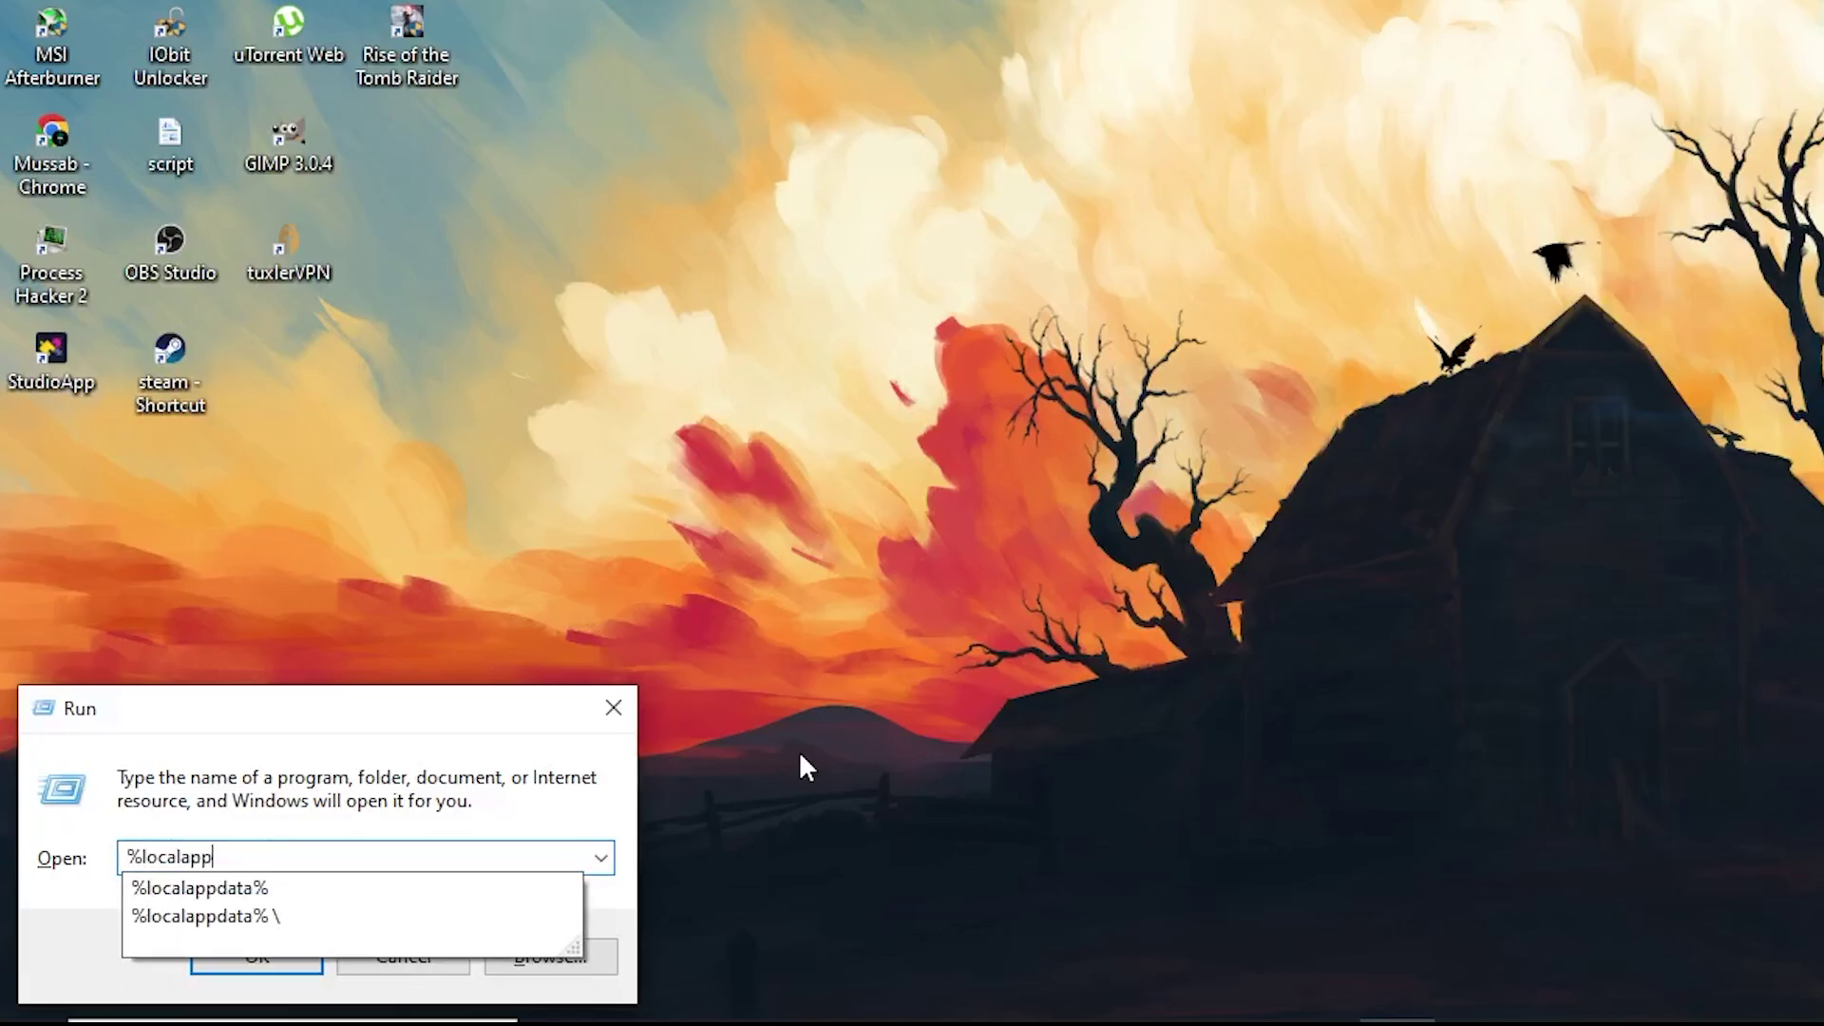
{"action": "type", "text": "%"}
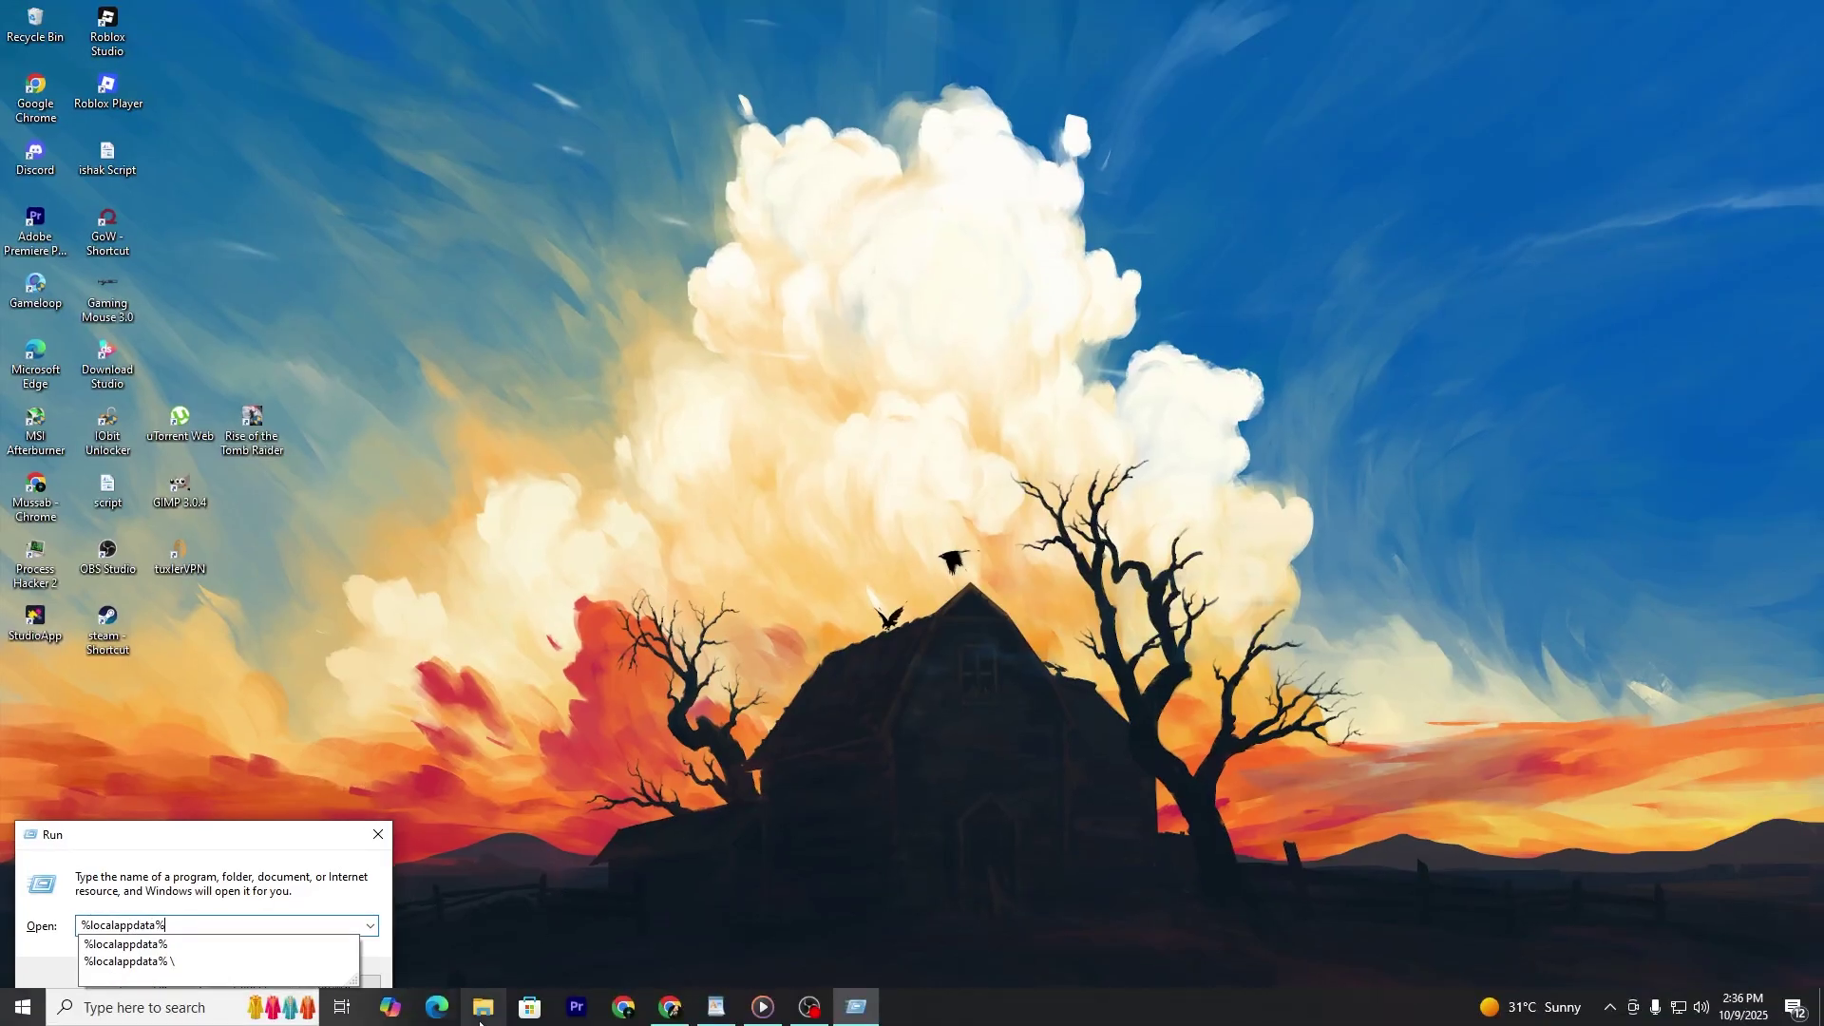
Navigate File Explorer to the AppData\Local folder via the pasted %localappdata% path.
{"action": "left_click", "coordinate": [483, 1015]}
{"action": "left_click", "coordinate": [526, 61]}
{"action": "type", "text": "%localappdata%"}
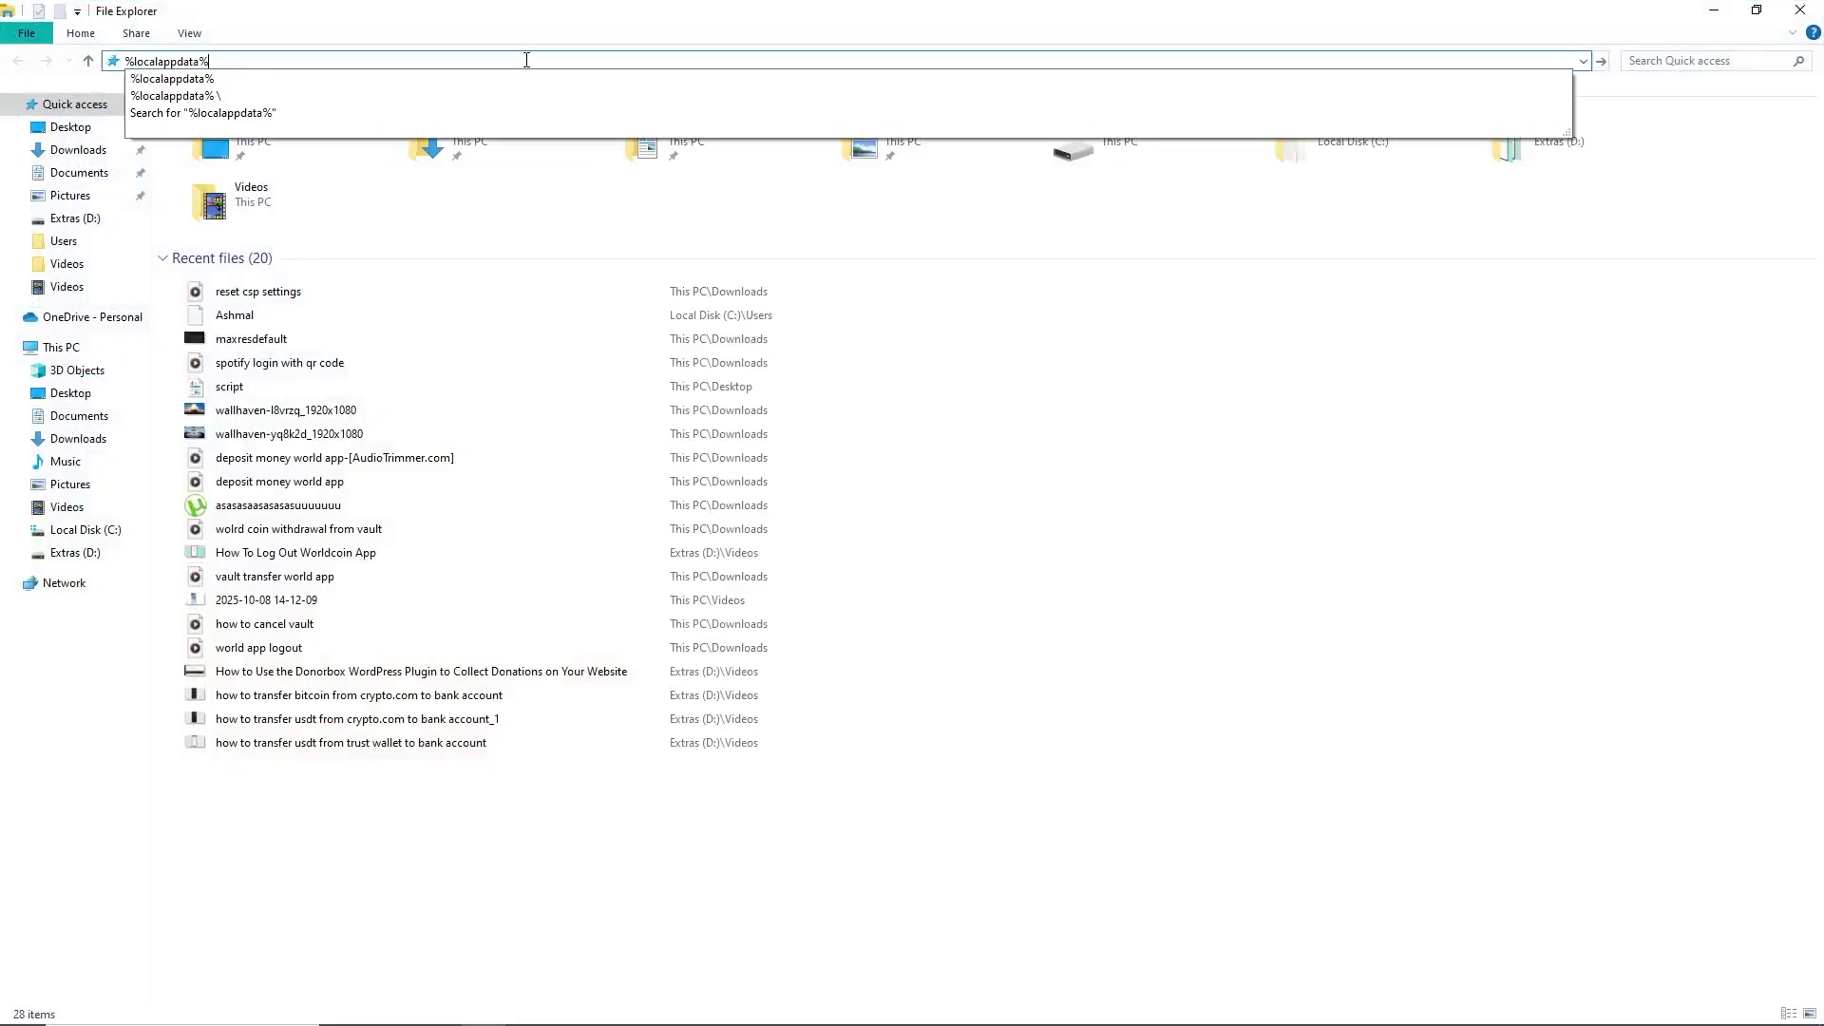
{"action": "key", "text": "Return"}
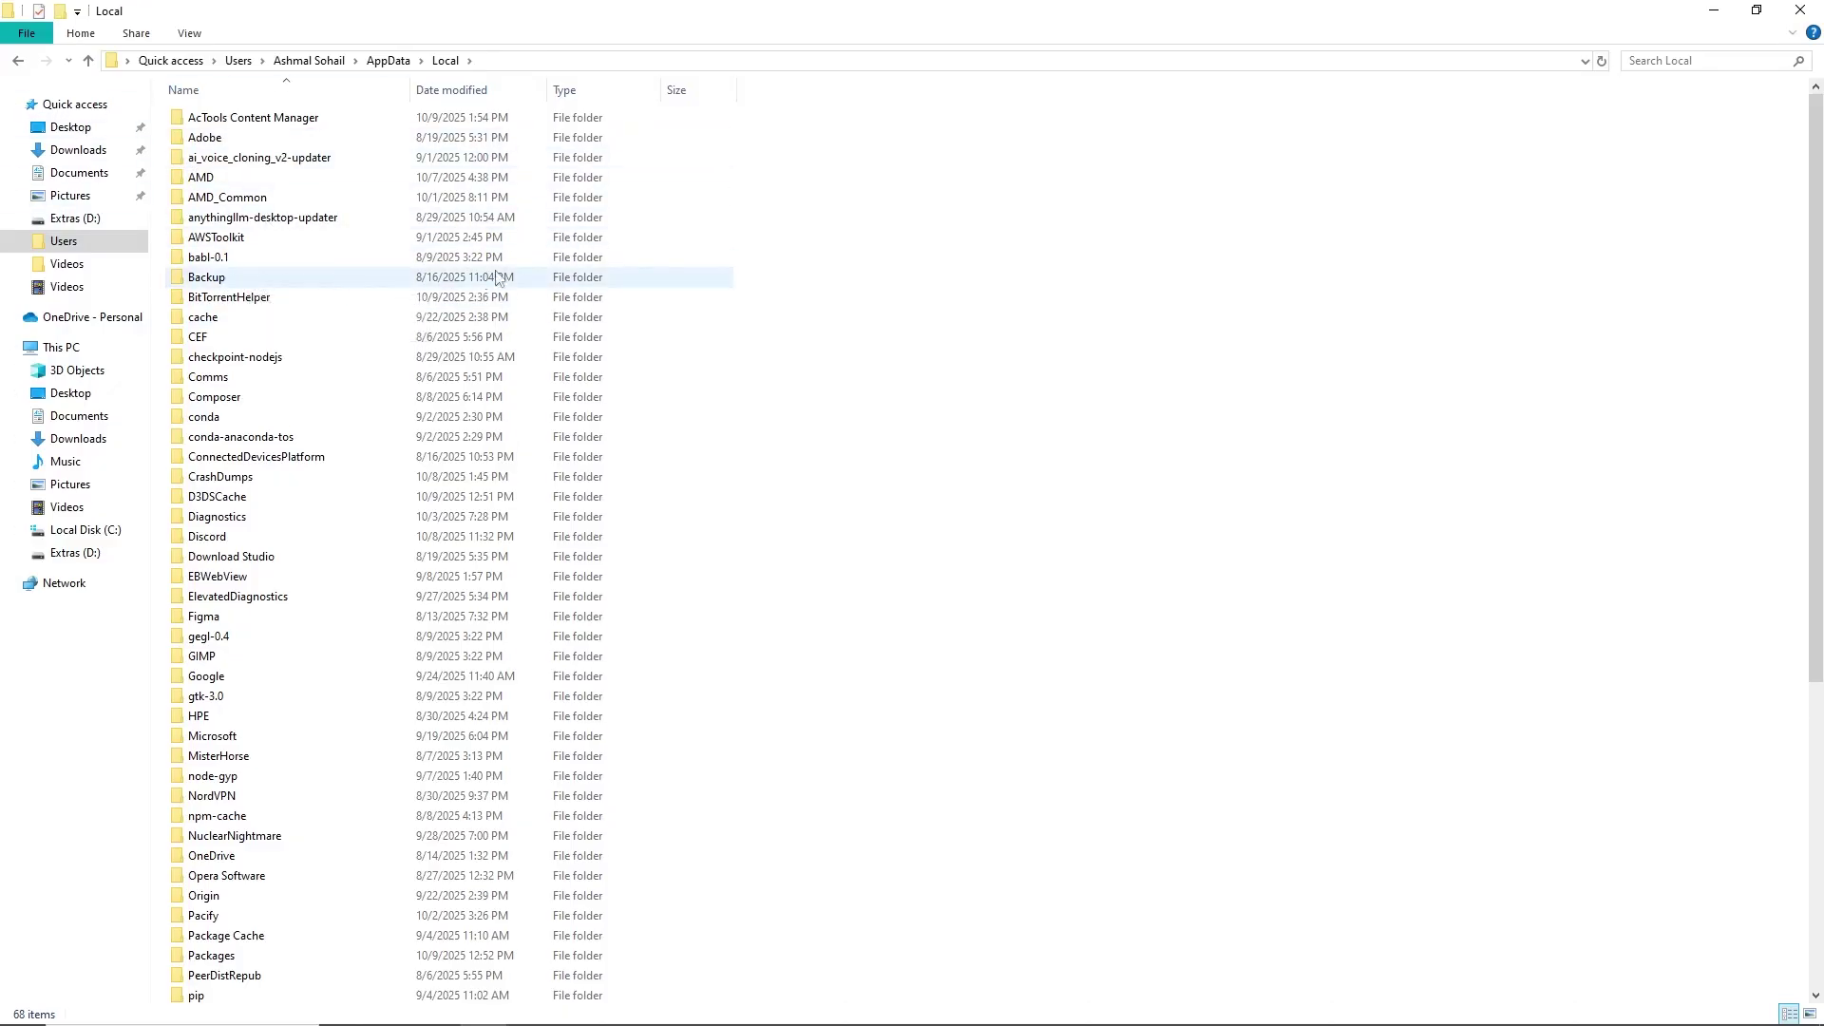
{"action": "scroll", "coordinate": [499, 272], "scroll_direction": "down", "scroll_amount": 3}
{"action": "scroll", "coordinate": [555, 271], "scroll_direction": "up", "scroll_amount": 2}
{"action": "scroll", "coordinate": [560, 271], "scroll_direction": "up", "scroll_amount": 3}
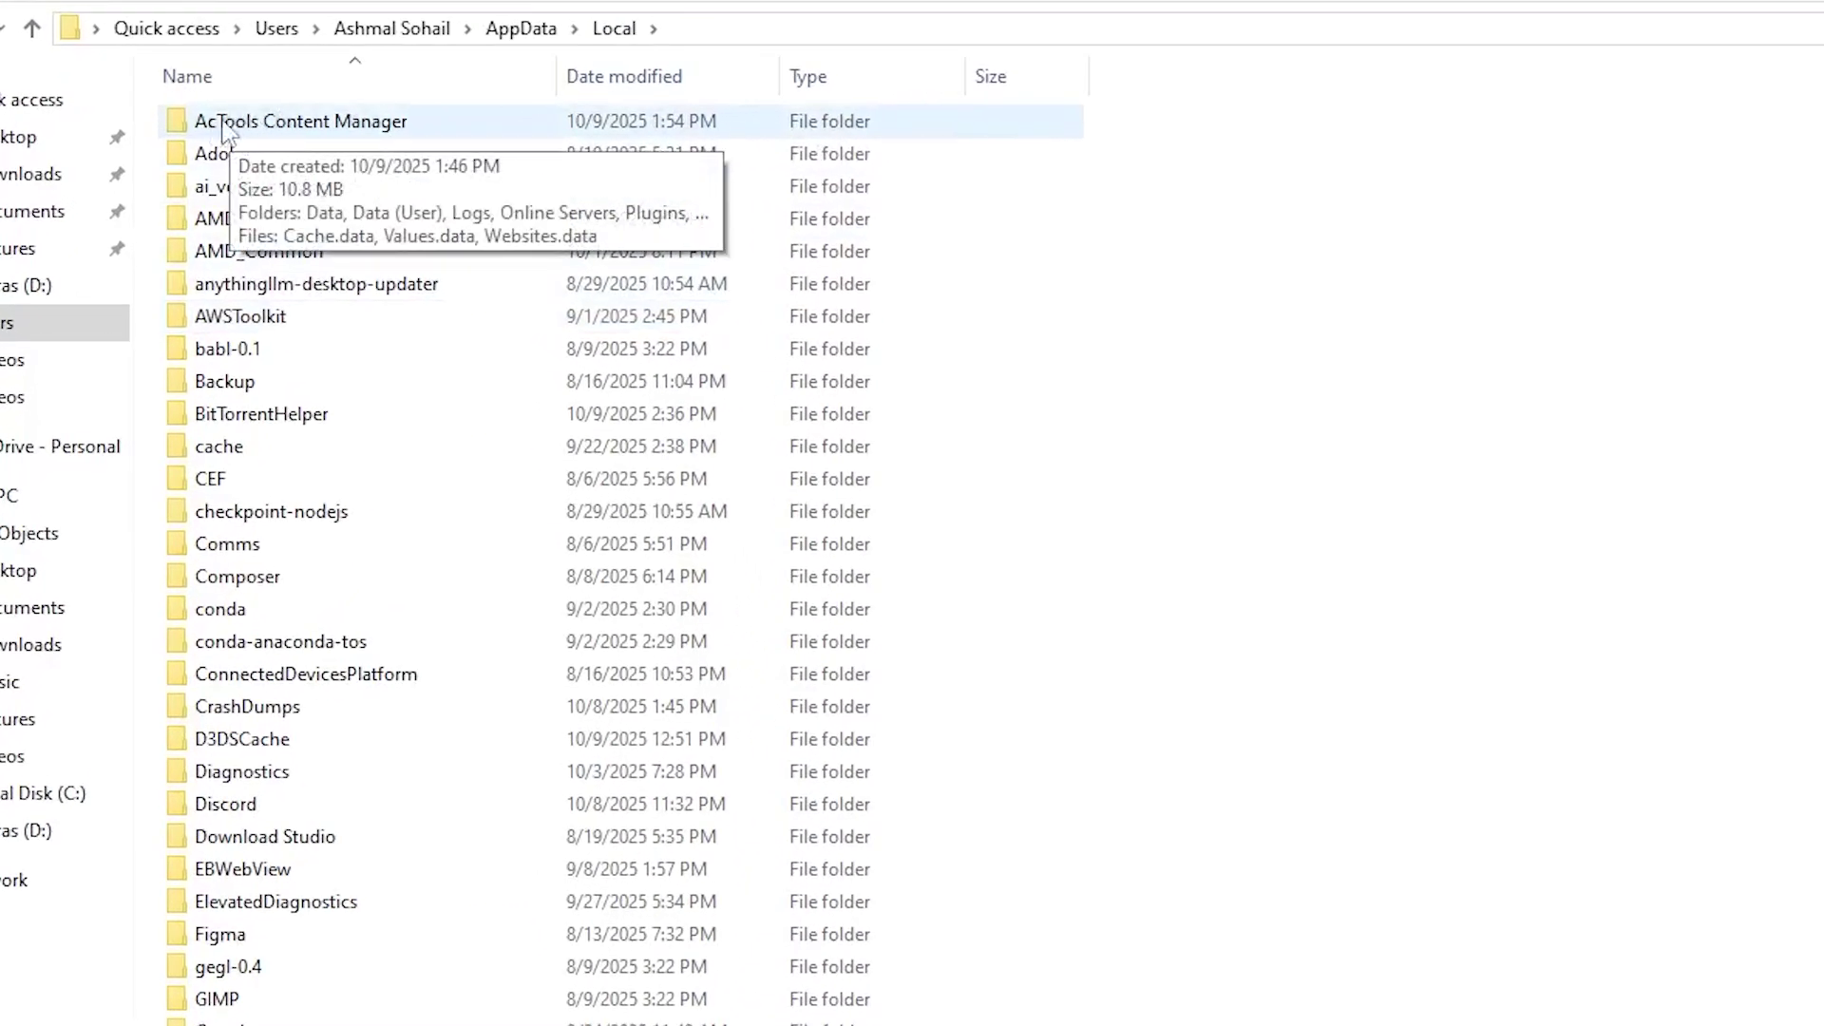
{"action": "mouse_move", "coordinate": [255, 118]}
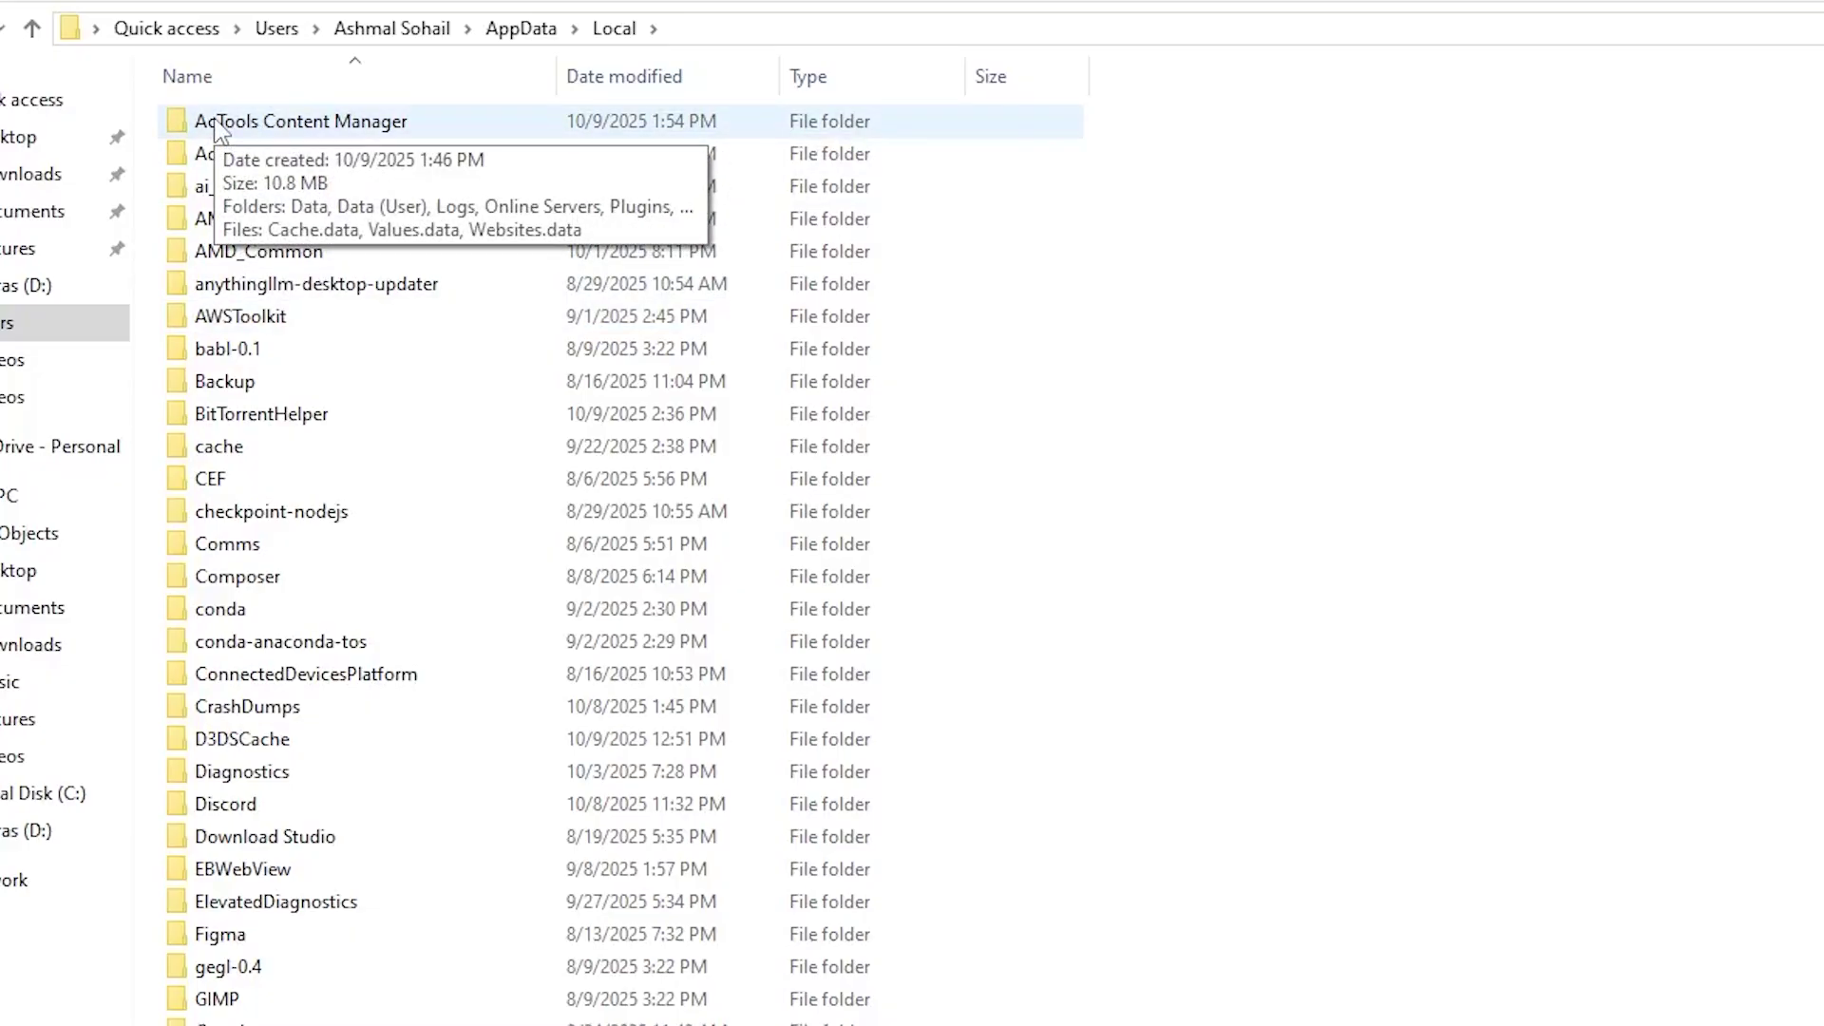
Rename the AcTools Content Manager folder to 'AcTools Content Manager_old'.
{"action": "right_click", "coordinate": [221, 131]}
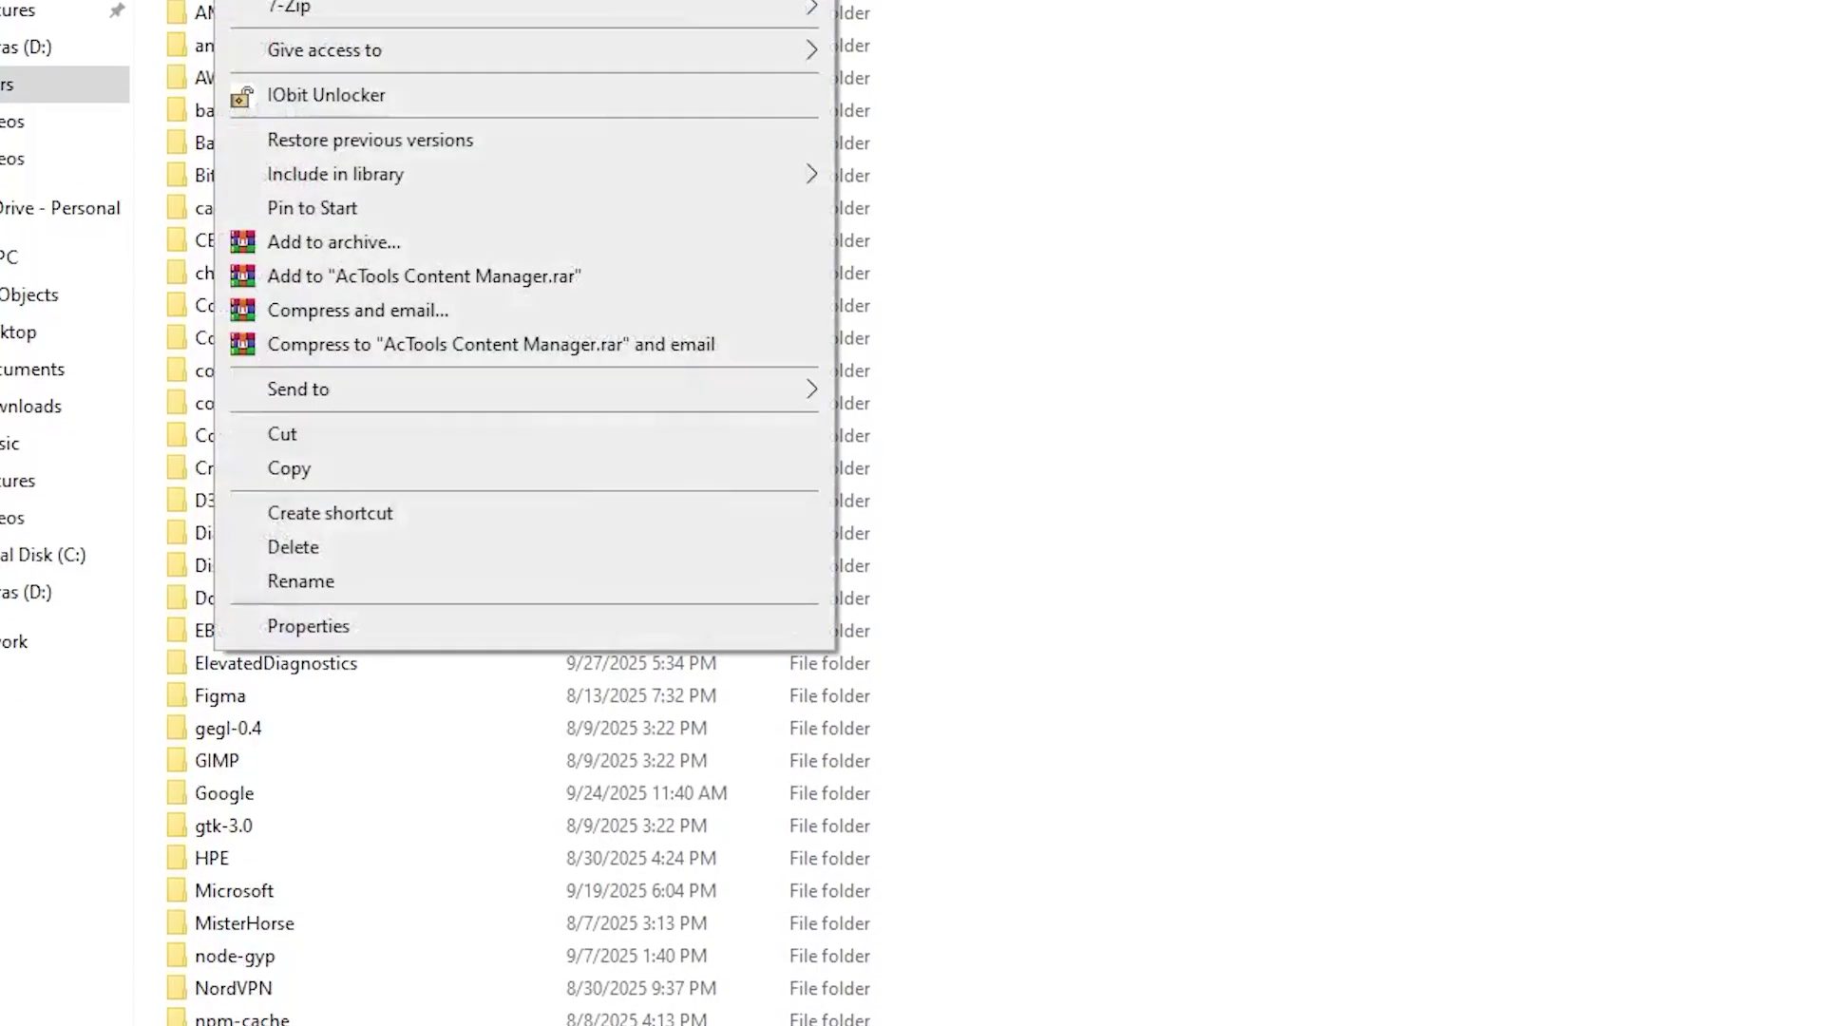
{"action": "left_click", "coordinate": [324, 585]}
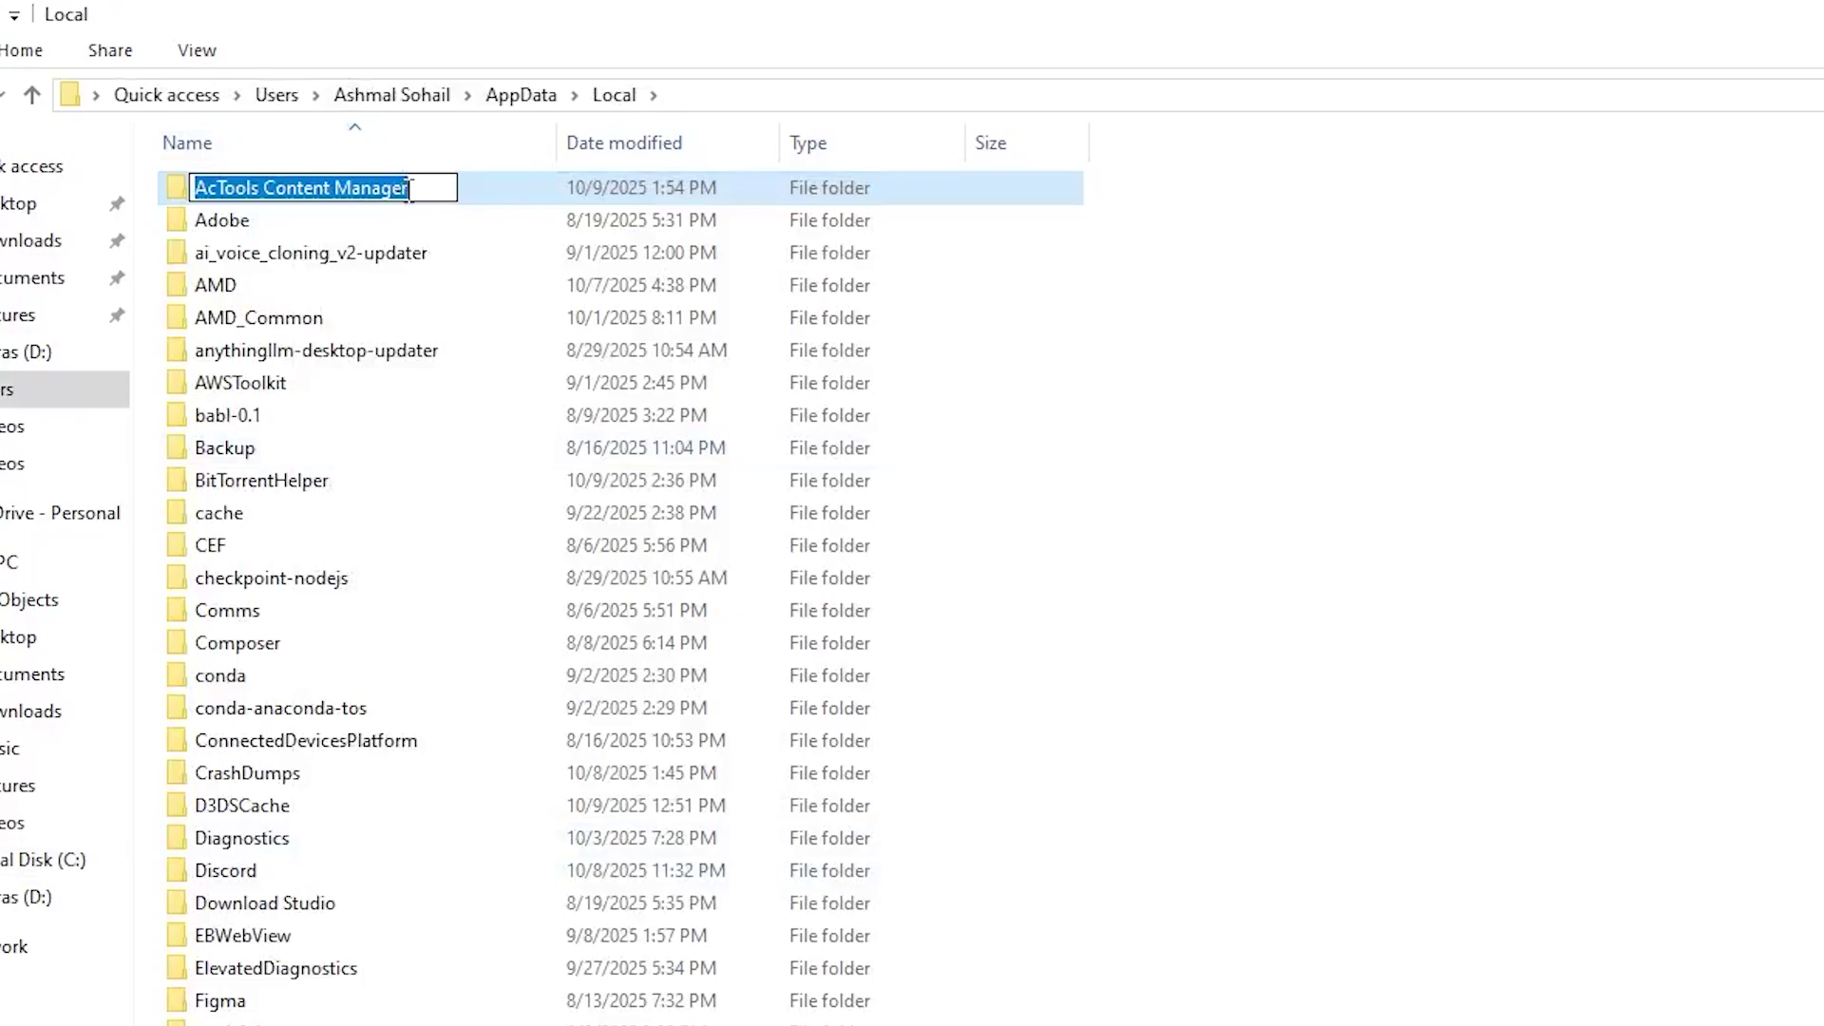
{"action": "left_click", "coordinate": [409, 188]}
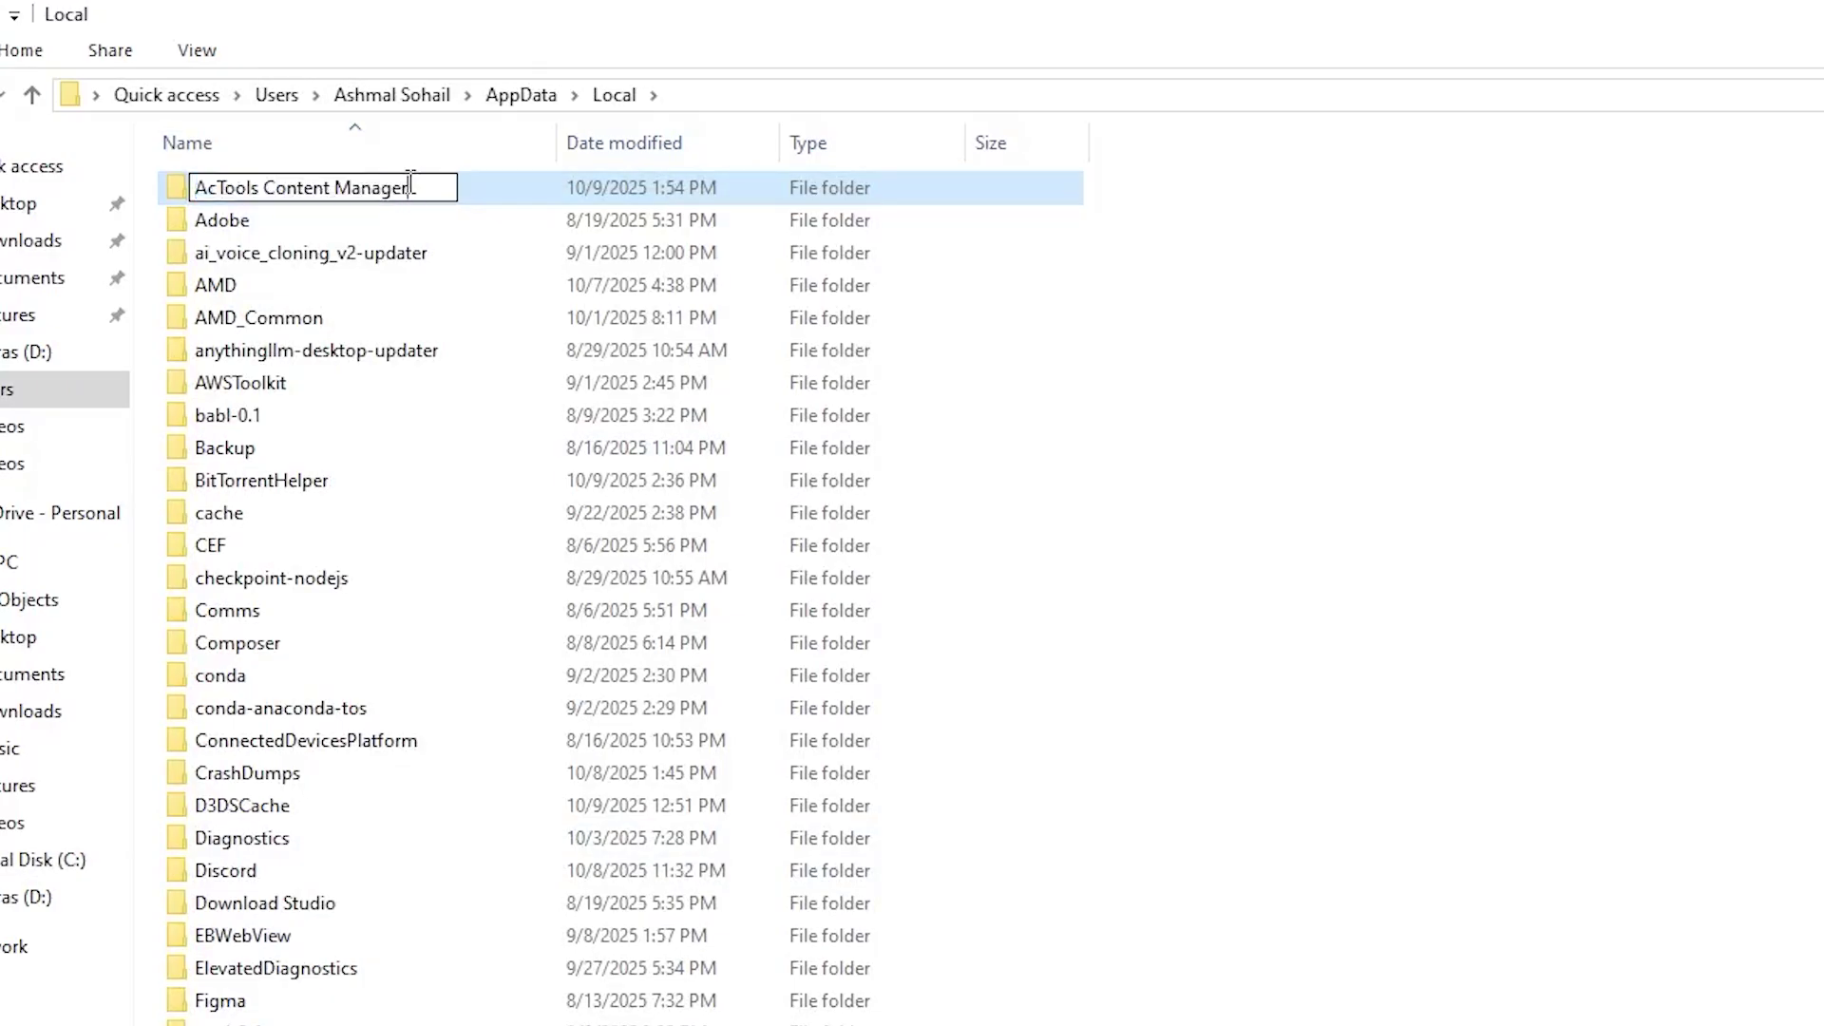
{"action": "type", "text": "._old"}
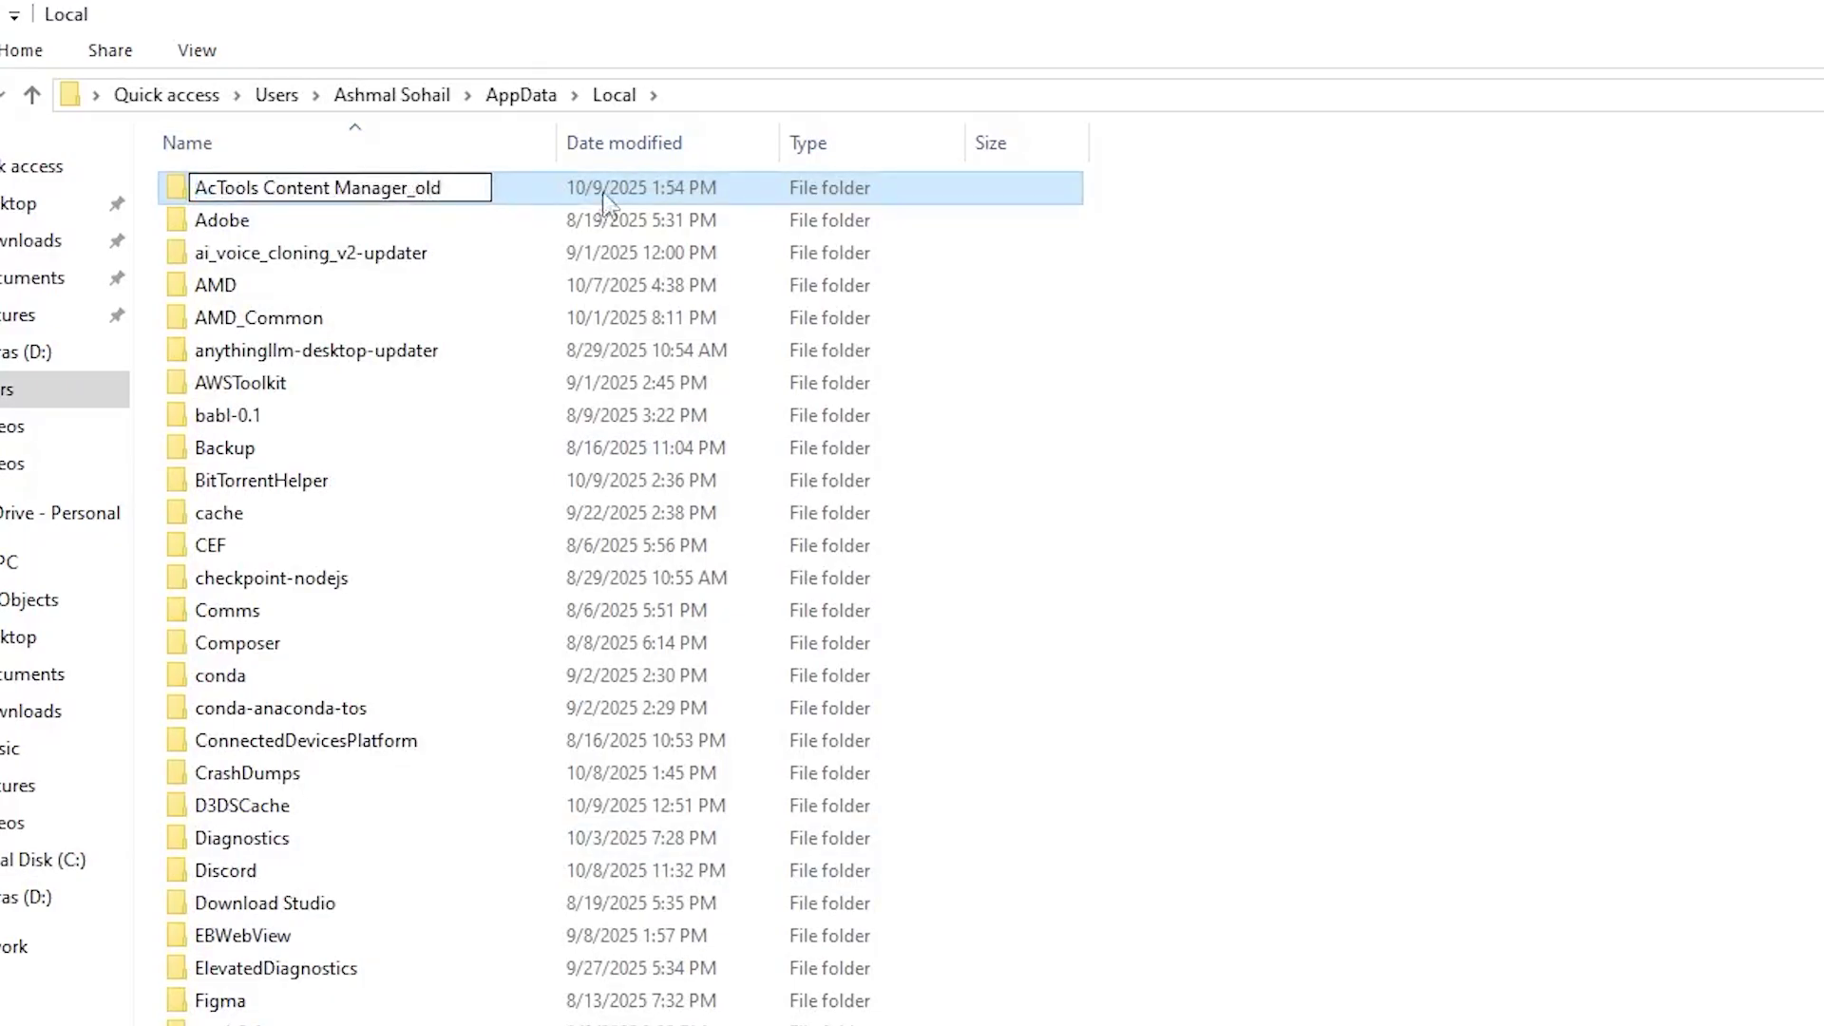
{"action": "key", "text": "Return"}
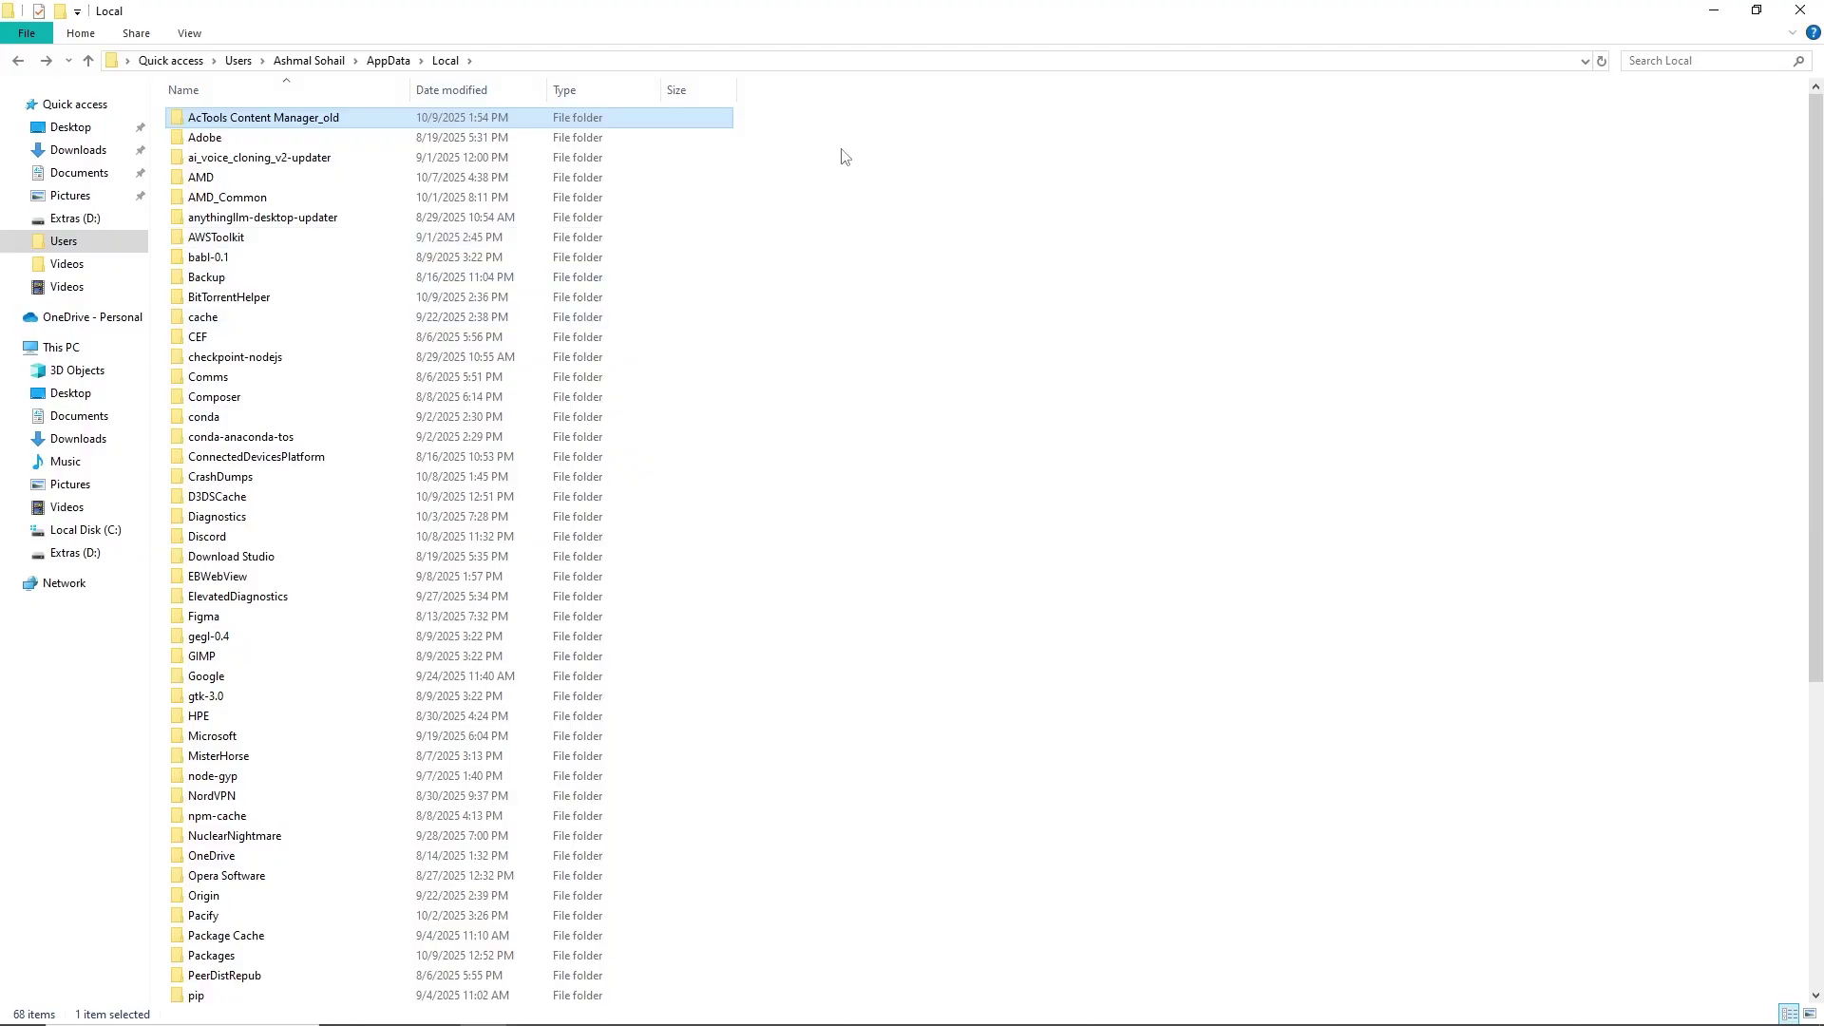
{"action": "left_click", "coordinate": [850, 221]}
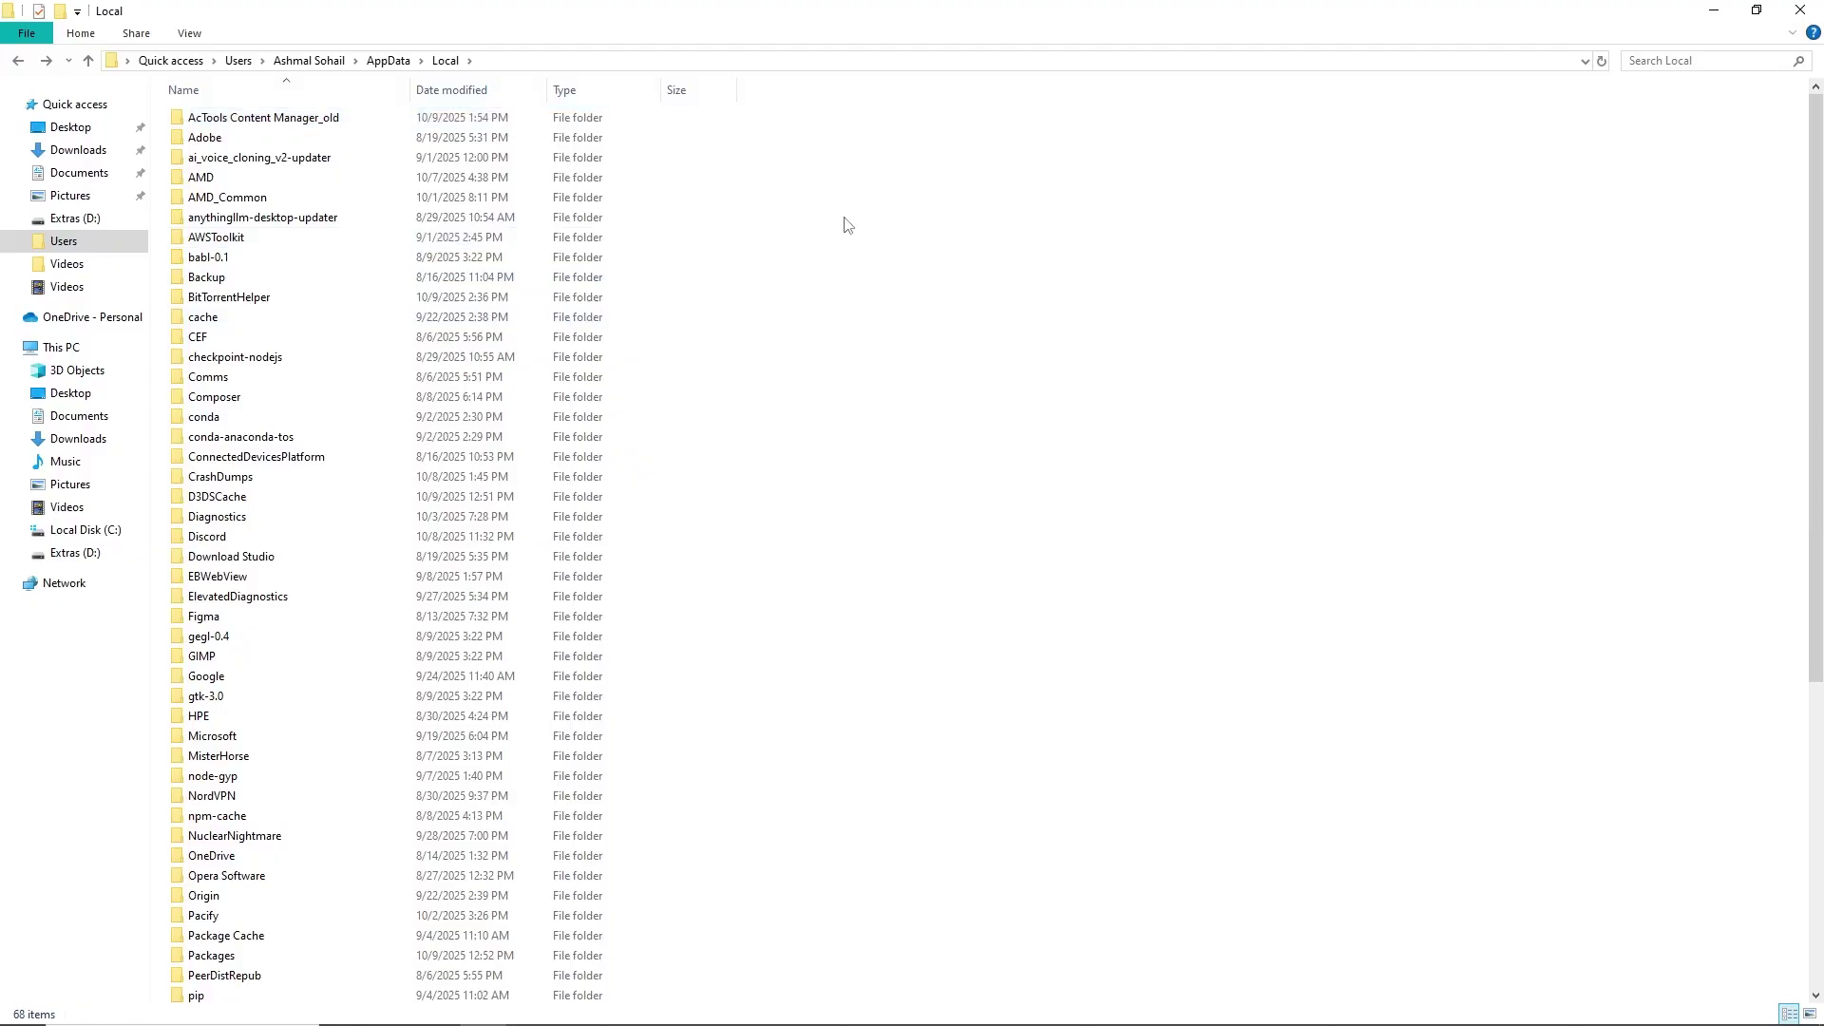